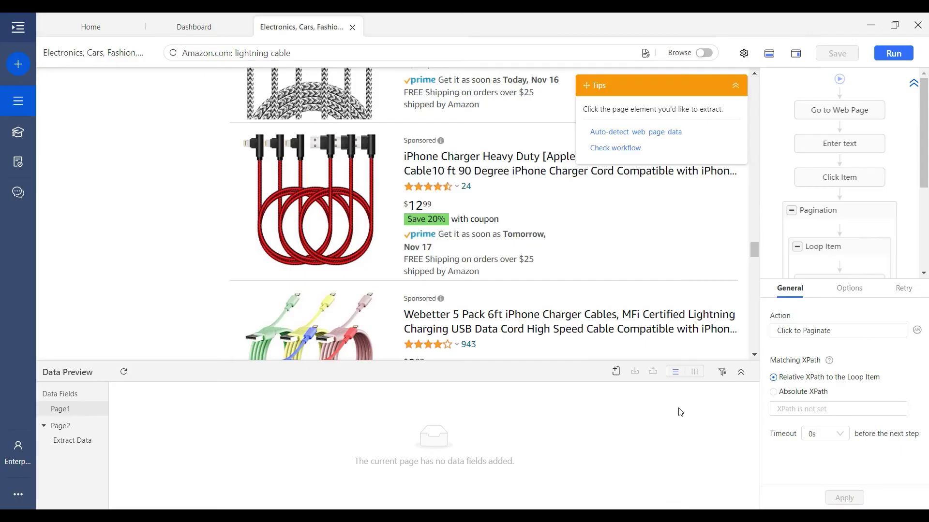
Give Go to Web Page a 180s timeout and scroll to the page bottom after loading, waiting 1s
click(839, 112)
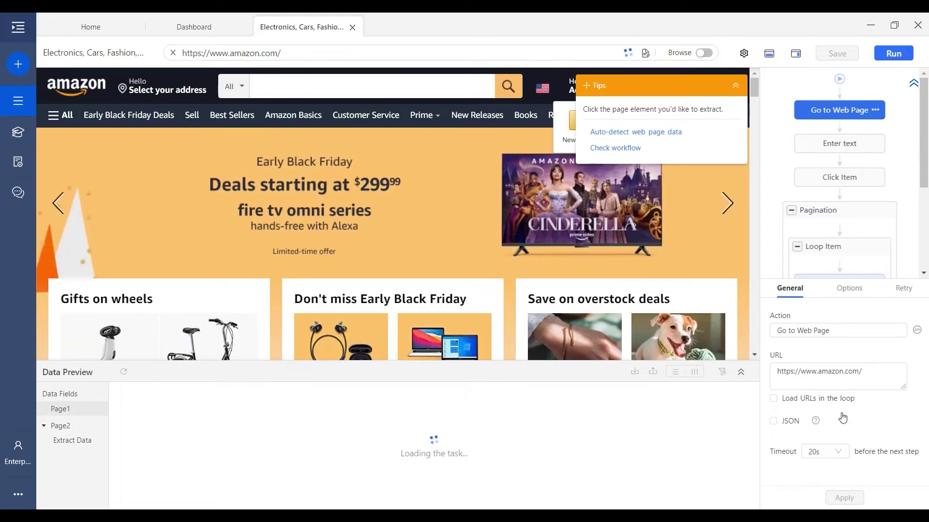
click(826, 452)
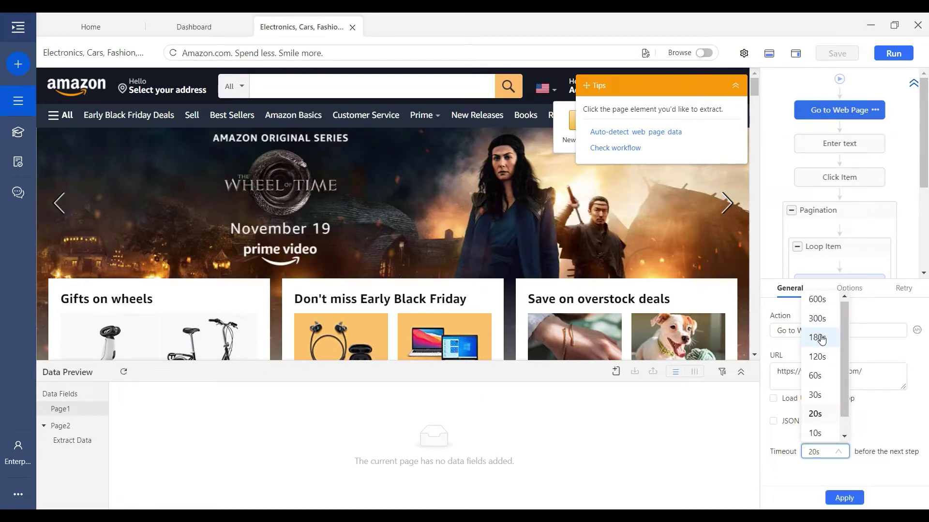
click(821, 338)
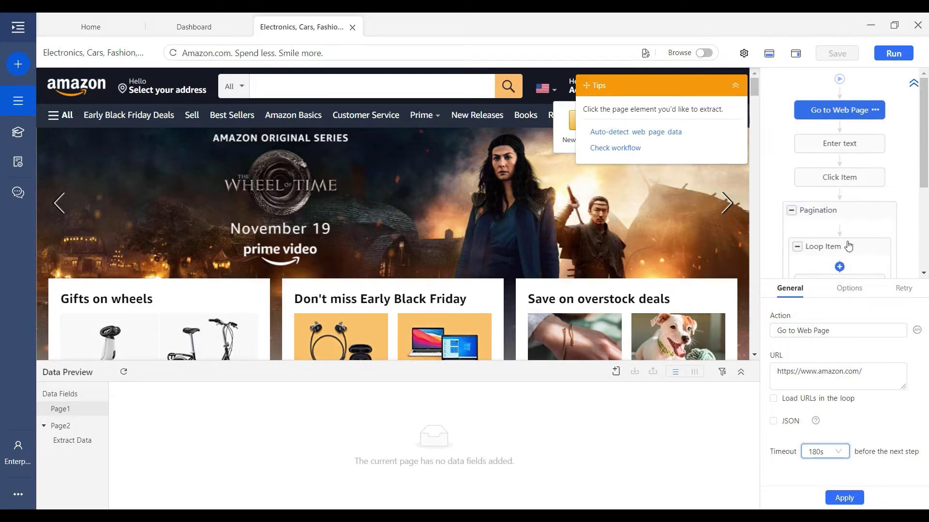
click(850, 291)
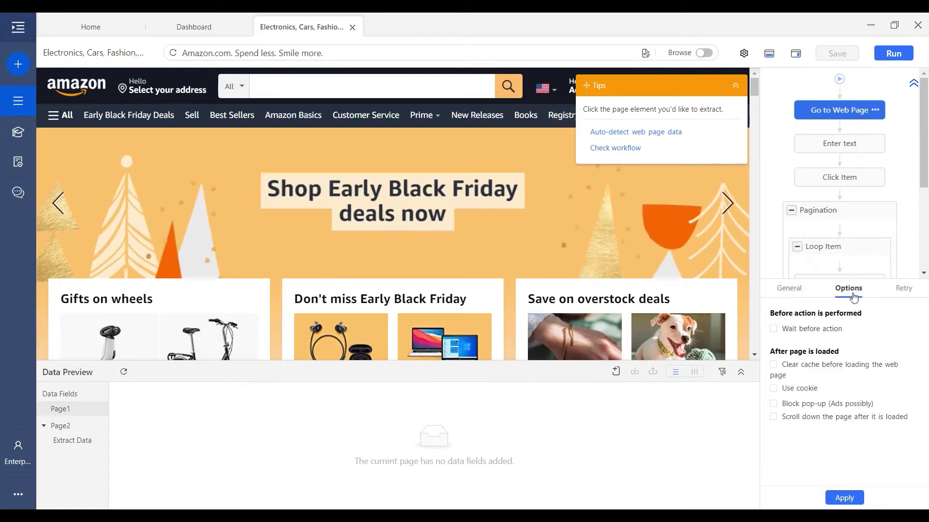
click(791, 420)
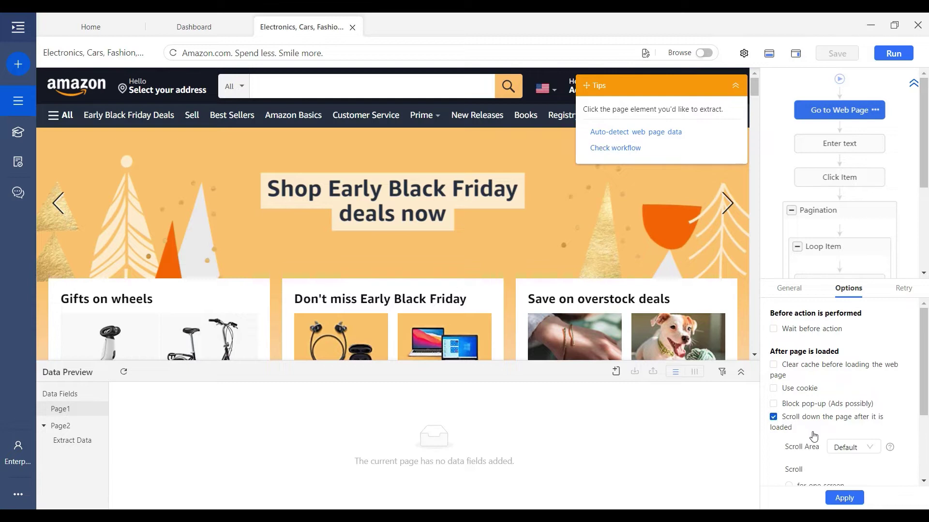
scroll(817, 435, down, 1)
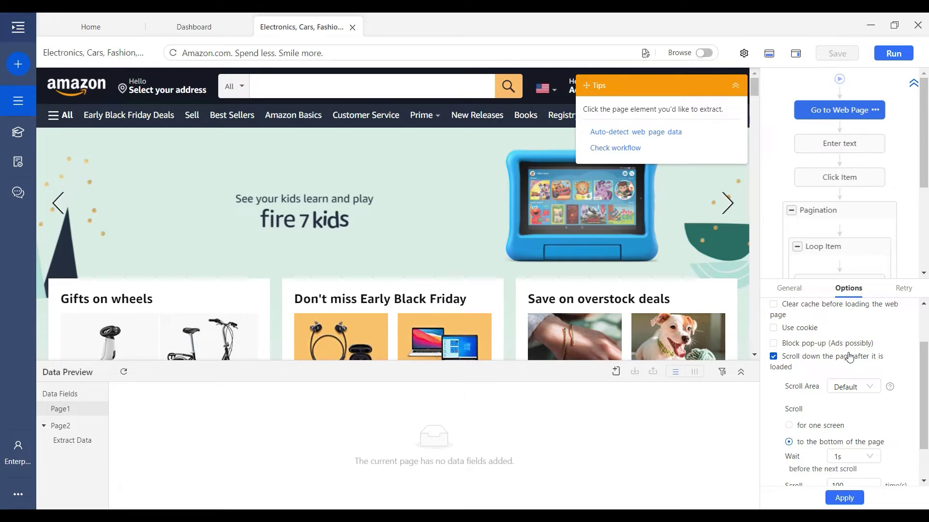
scroll(850, 363, up, 2)
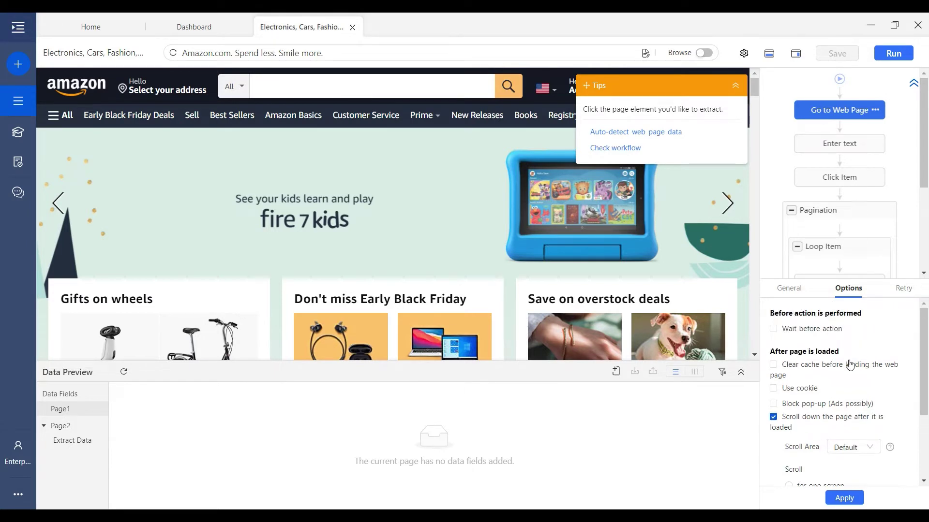
Make the Enter text step wait 5s before typing 'lightning cable' into the search box
click(835, 145)
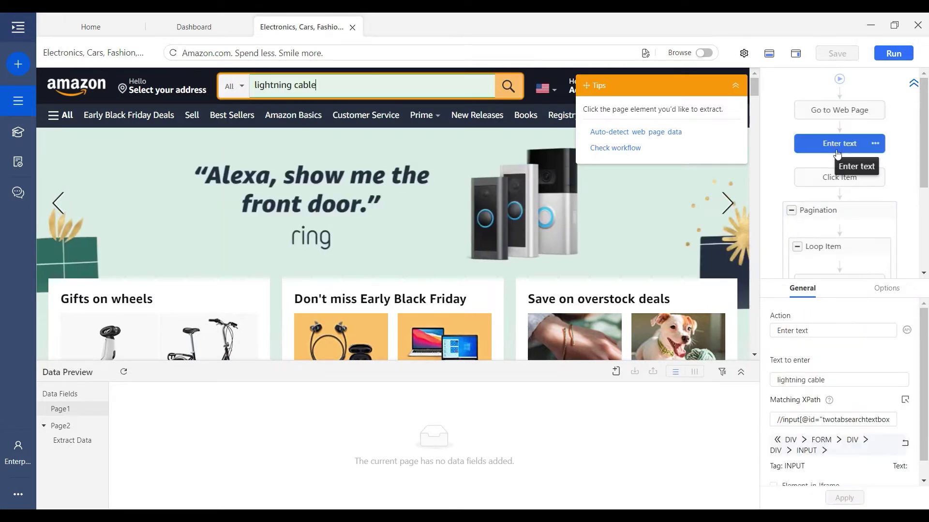
click(886, 290)
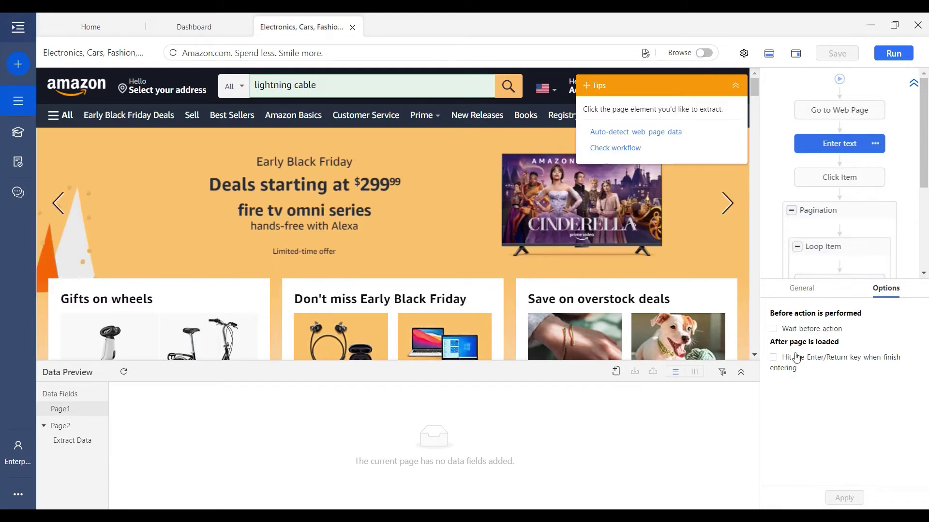
click(808, 332)
click(880, 329)
scroll(878, 358, down, 2)
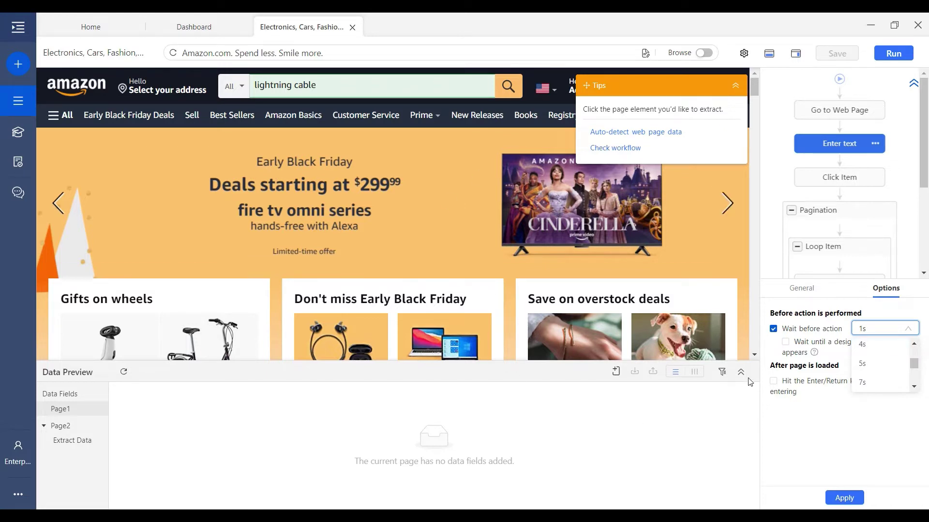
click(862, 363)
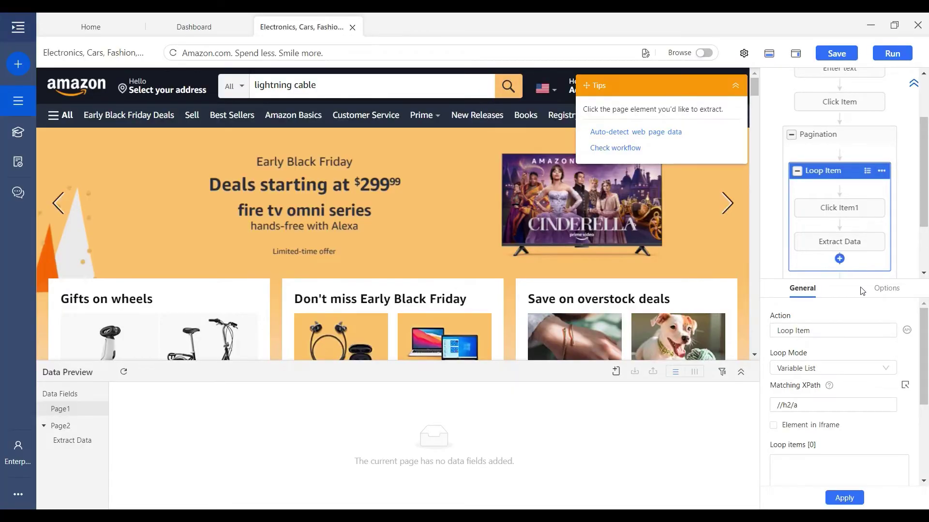
mouse_move(854, 198)
scroll(855, 198, down, 2)
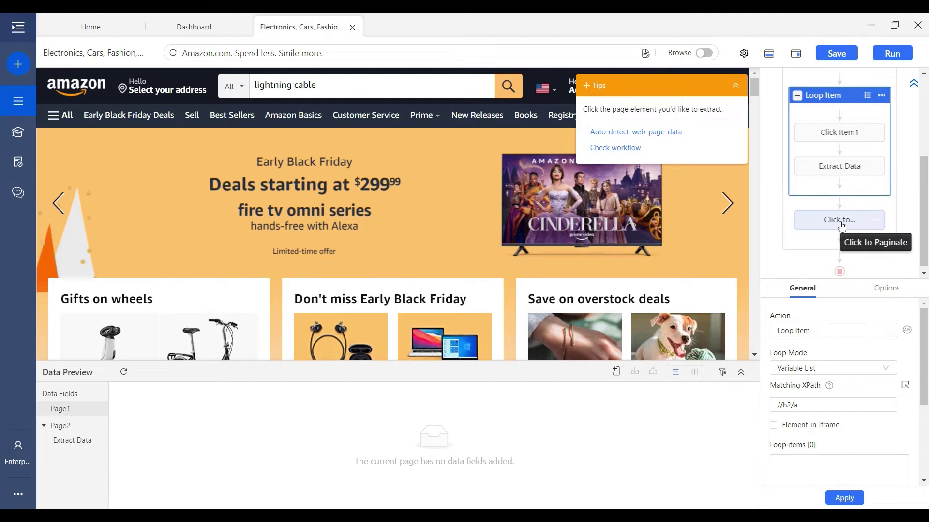
click(840, 225)
click(848, 289)
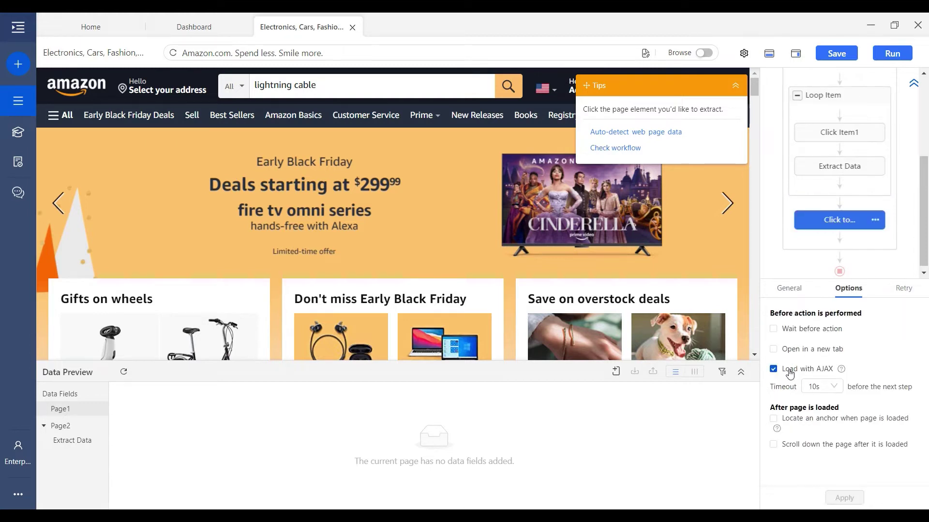
click(823, 390)
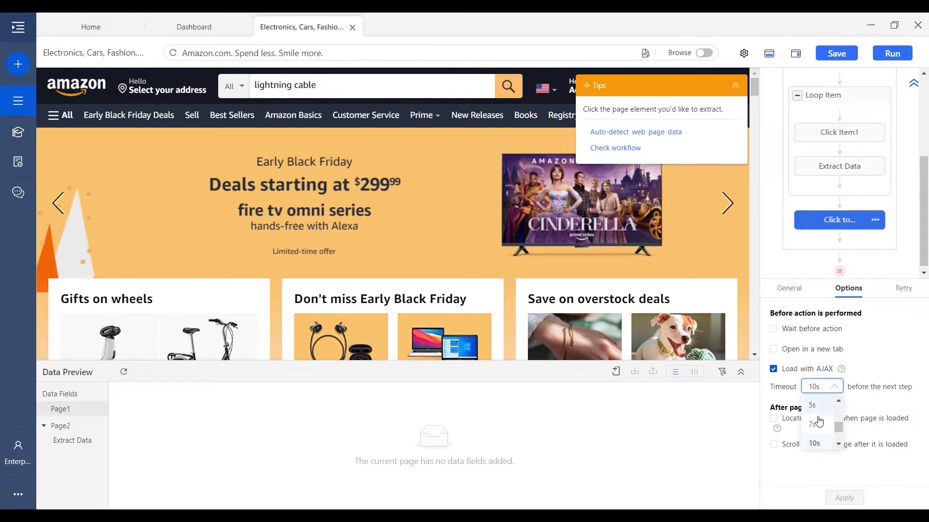
click(814, 441)
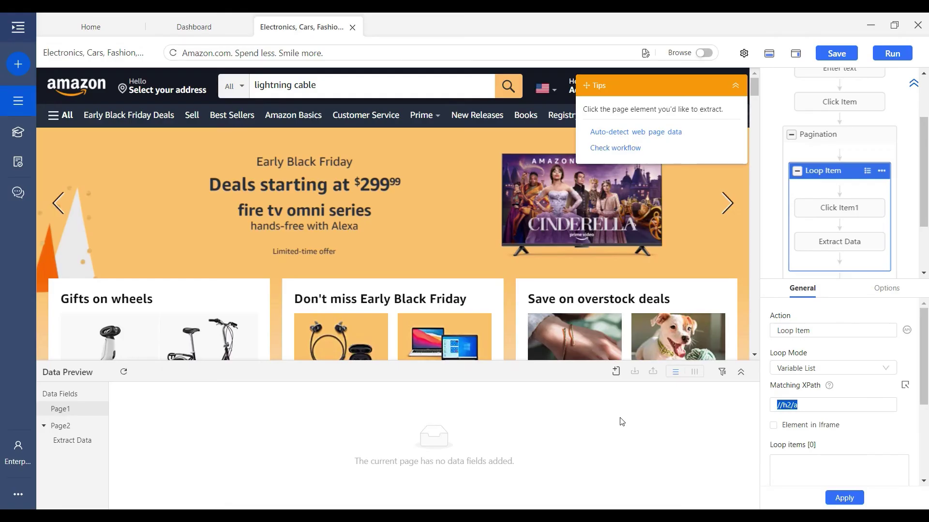
click(622, 421)
click(824, 141)
triple_click(849, 405)
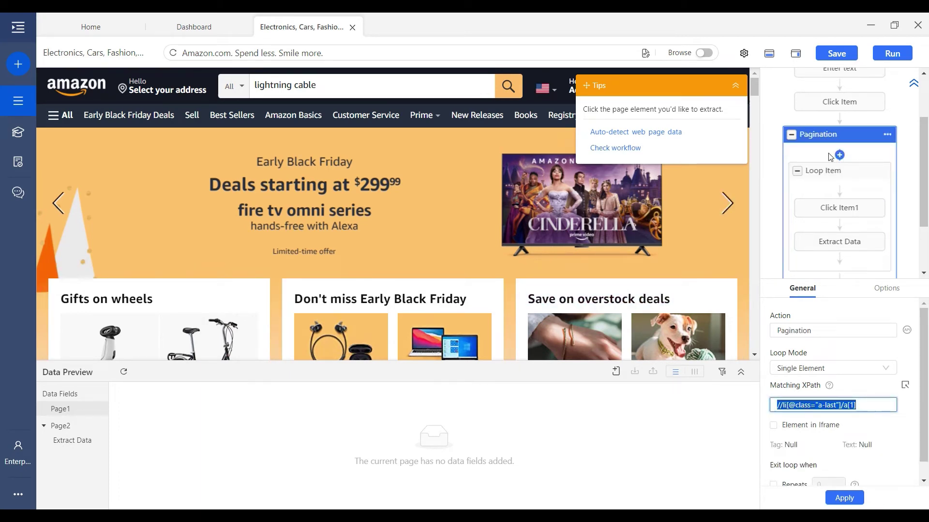
click(869, 404)
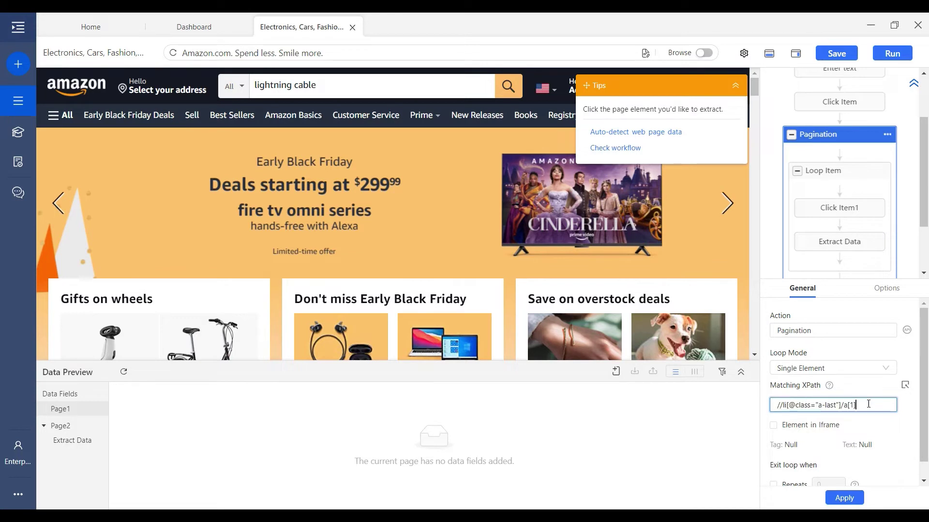
drag(868, 404, 764, 408)
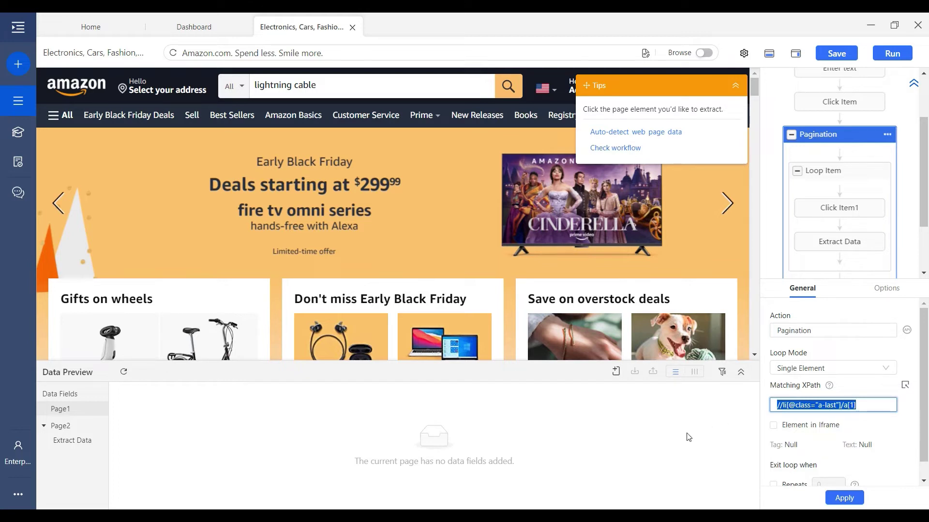
Show the Loop Item settings, keep Variable List mode, and select its //h2/a XPath
click(828, 174)
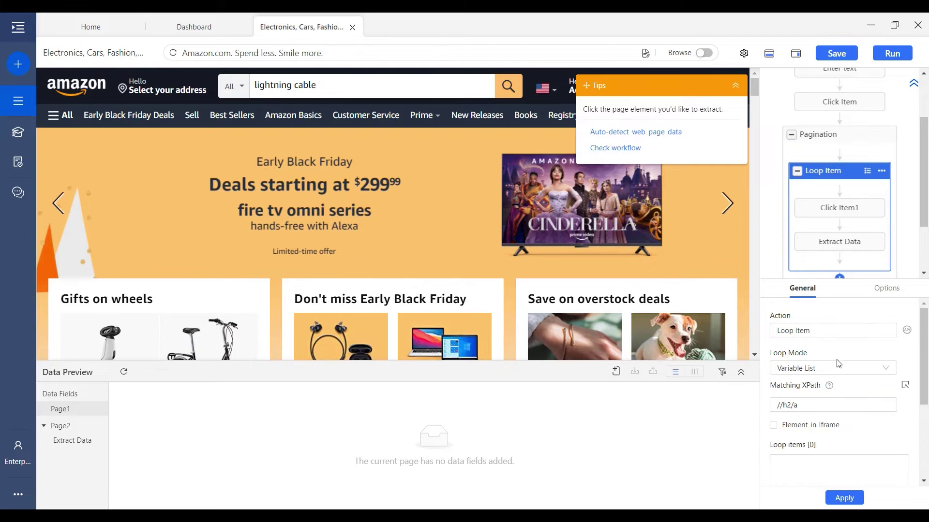
click(817, 375)
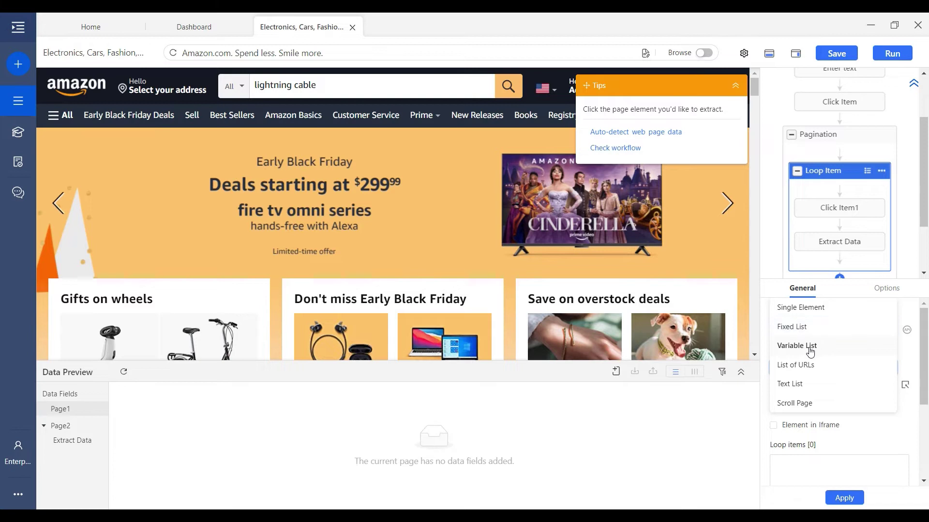
click(809, 352)
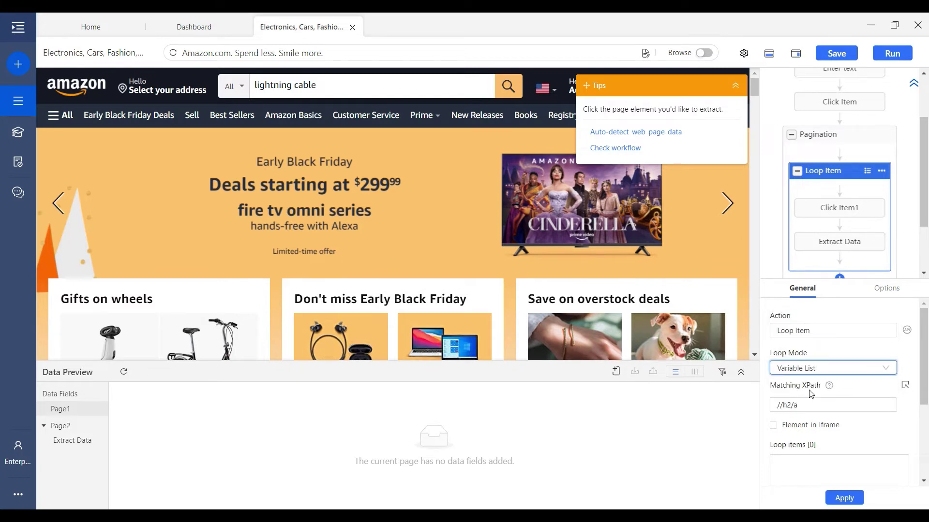
drag(804, 404, 776, 405)
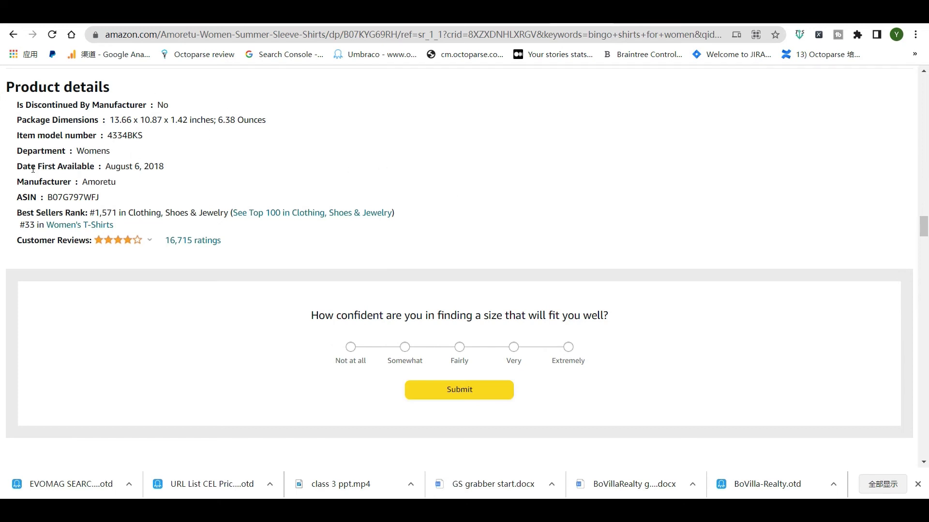
Highlight the ASIN line in the product details on the Amoretu and Urban CoCo pages
drag(120, 182, 16, 182)
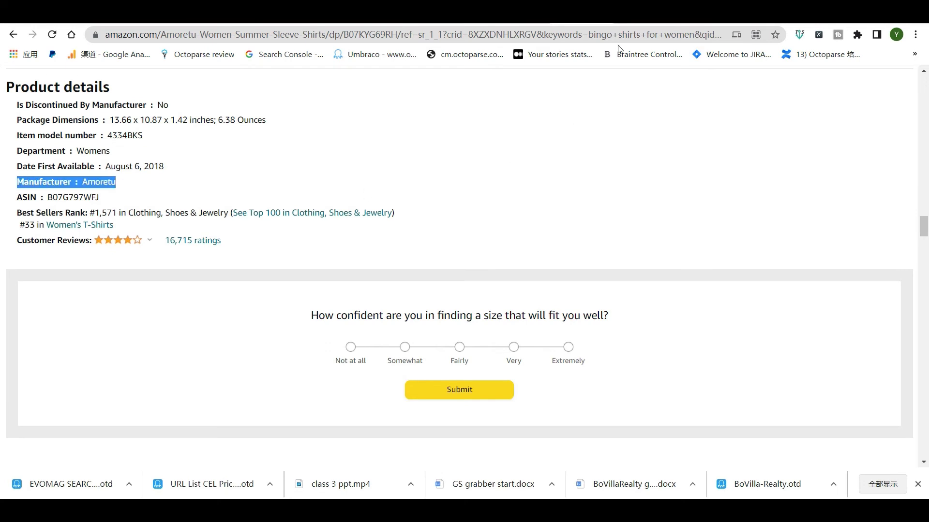
key(ctrl+Tab)
key(ctrl+Tab)
drag(18, 201, 121, 202)
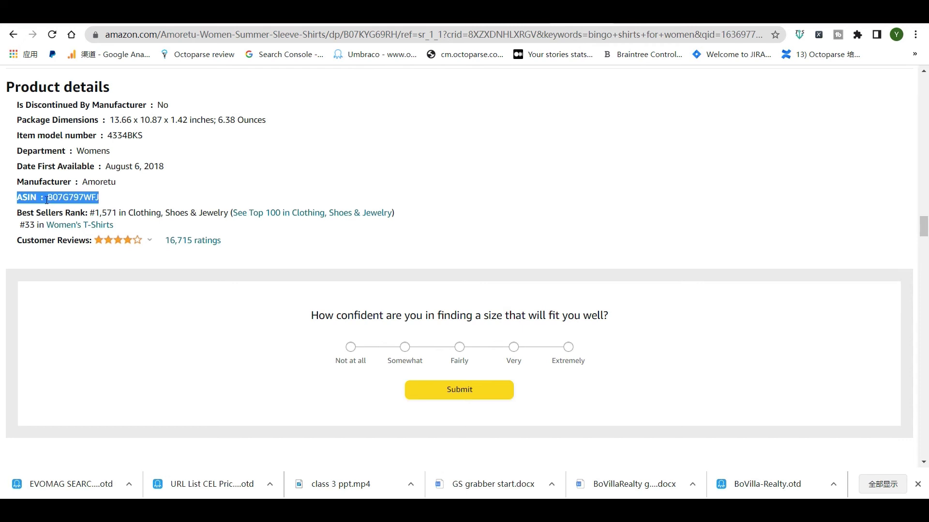
click(91, 197)
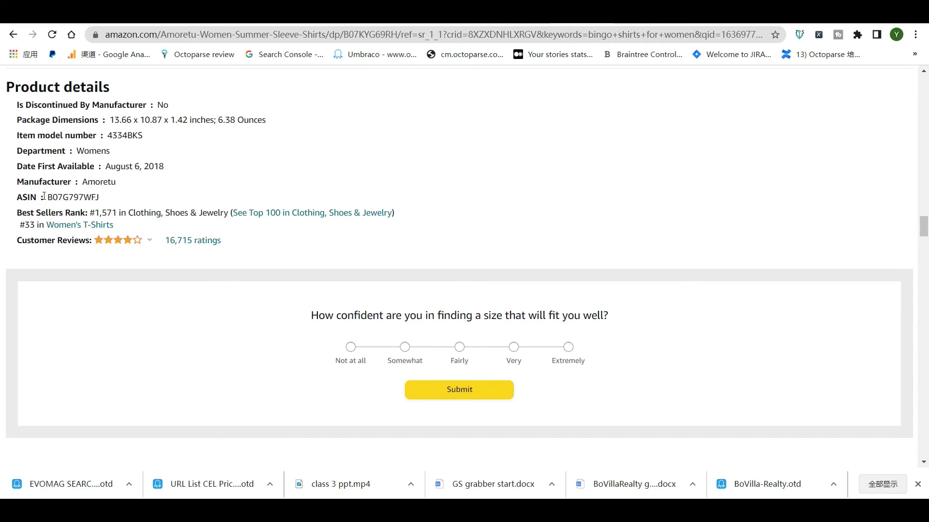
key(ctrl+Tab)
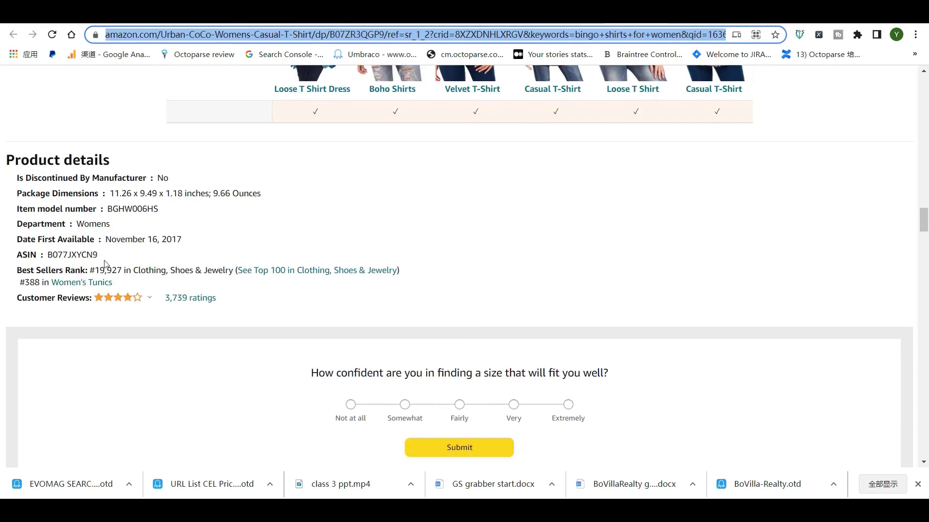
drag(99, 254, 21, 254)
click(52, 254)
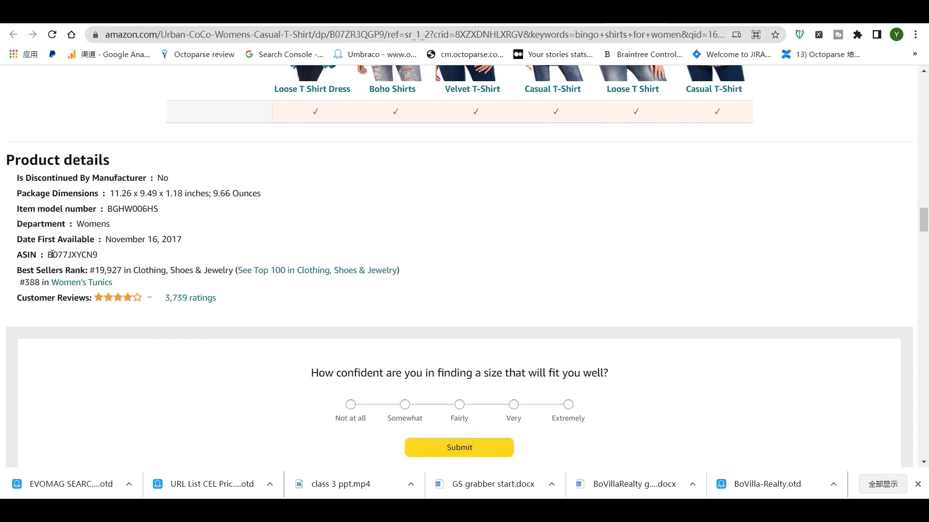
drag(96, 255, 19, 255)
click(20, 255)
Recheck the Amoretu page's ASIN line position, then go back to Octoparse
key(ctrl+Tab)
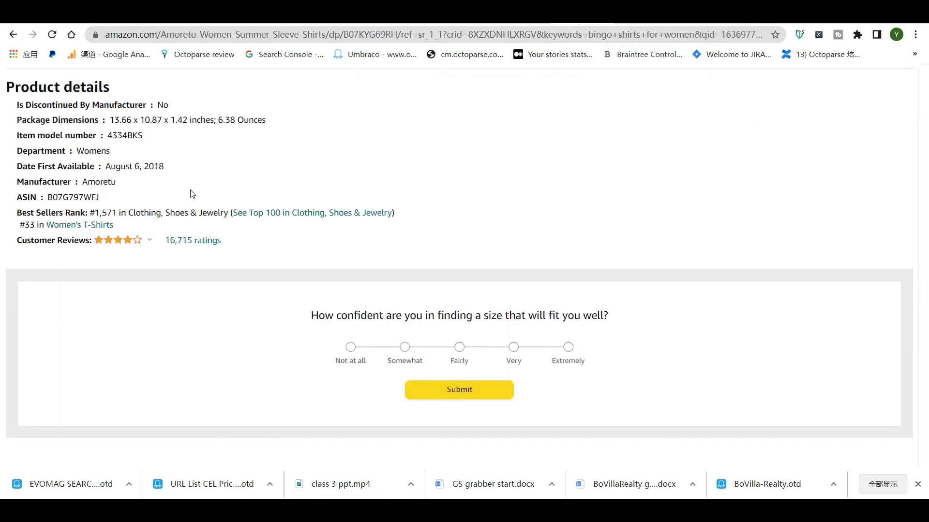
drag(99, 197, 17, 199)
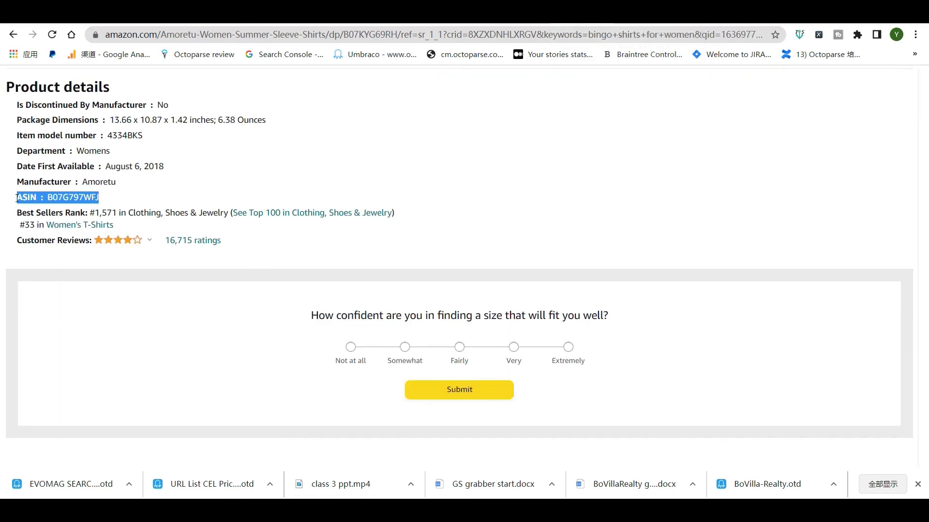
click(92, 197)
drag(106, 200, 15, 207)
click(486, 81)
key(ctrl+Tab)
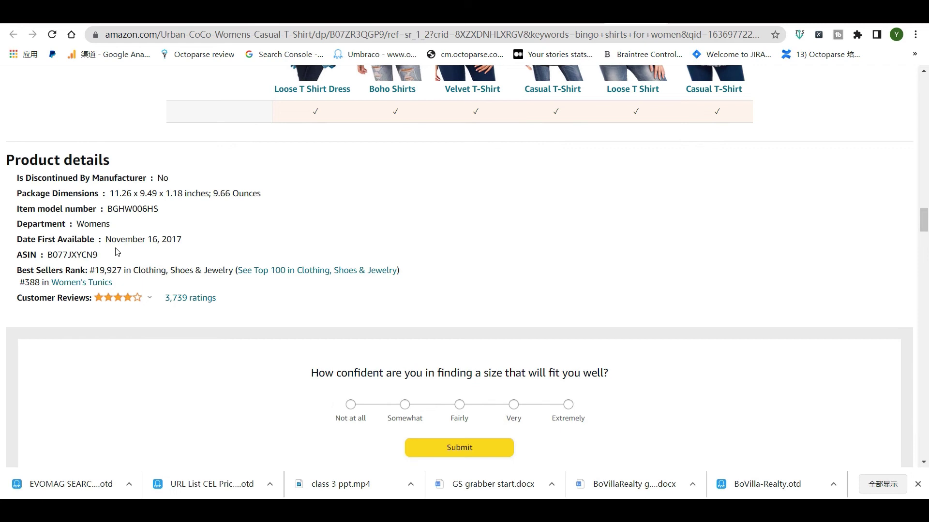
key(alt+Tab)
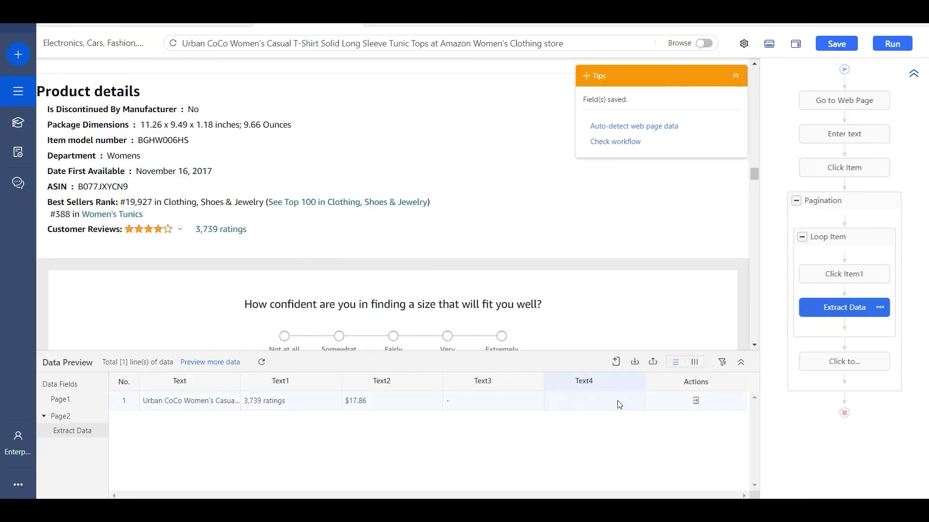
Add a backup XPath for Text4 by picking the page's ASIN value (ending li[6]) and apply it
click(636, 385)
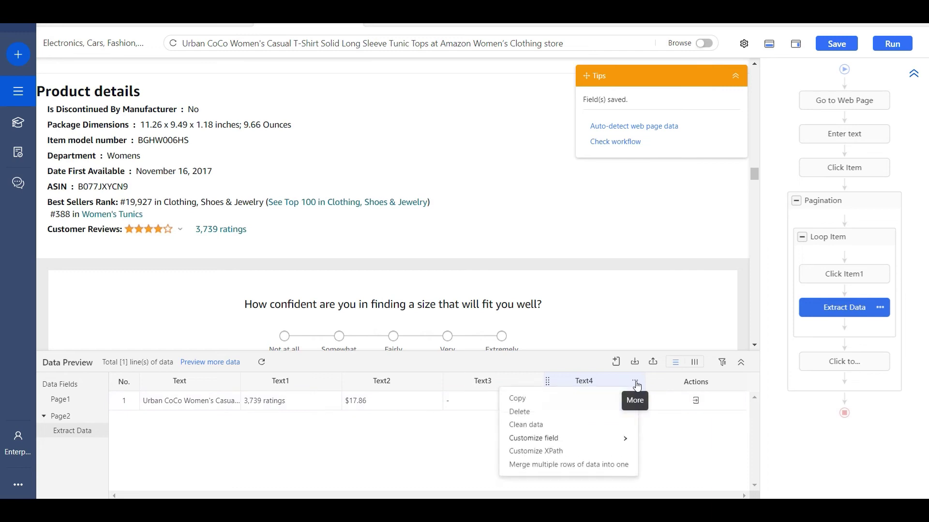
click(557, 452)
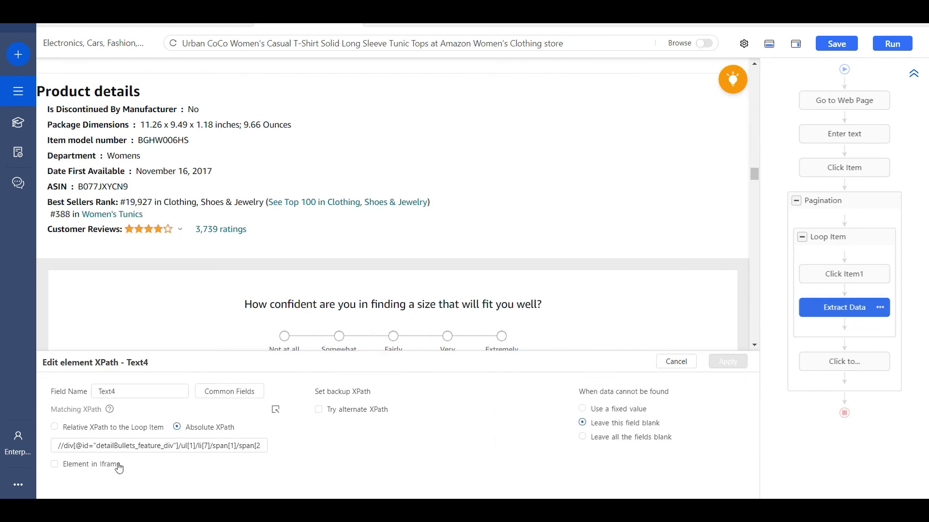
drag(57, 446, 320, 464)
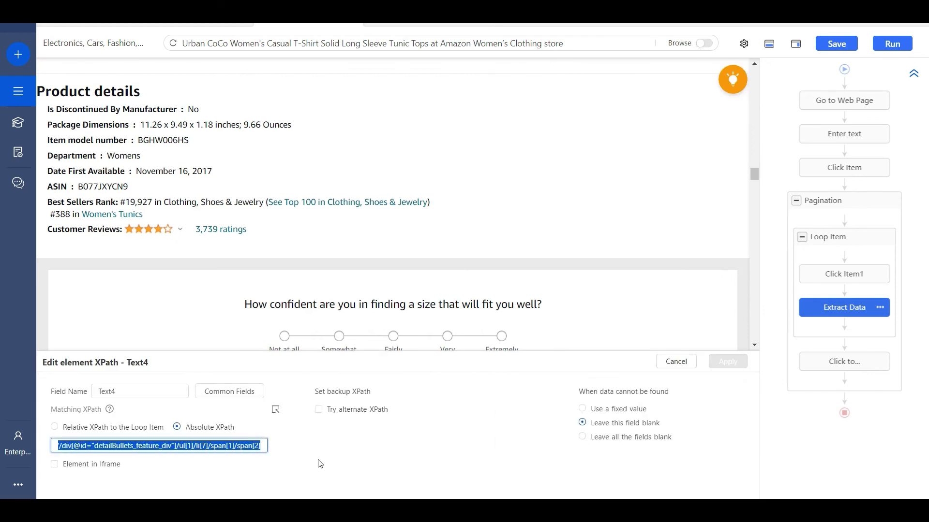
click(231, 445)
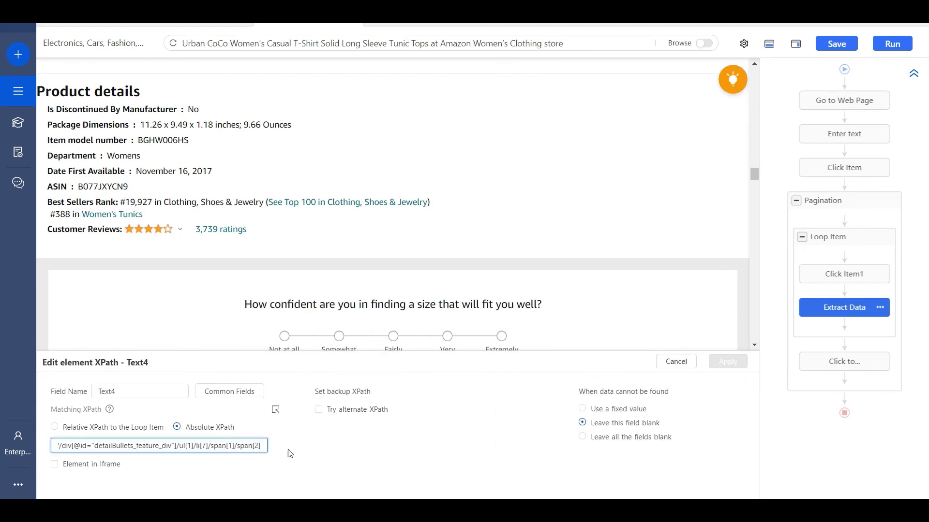
click(359, 415)
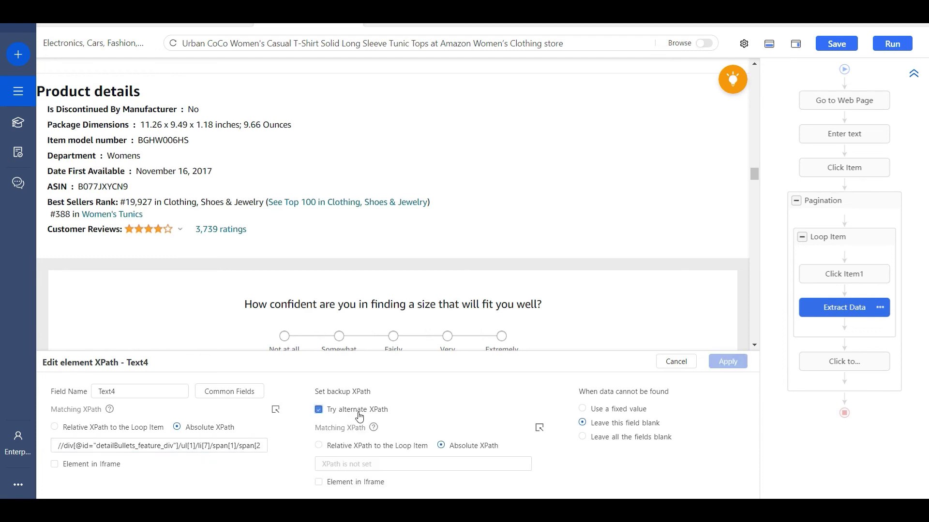
click(540, 428)
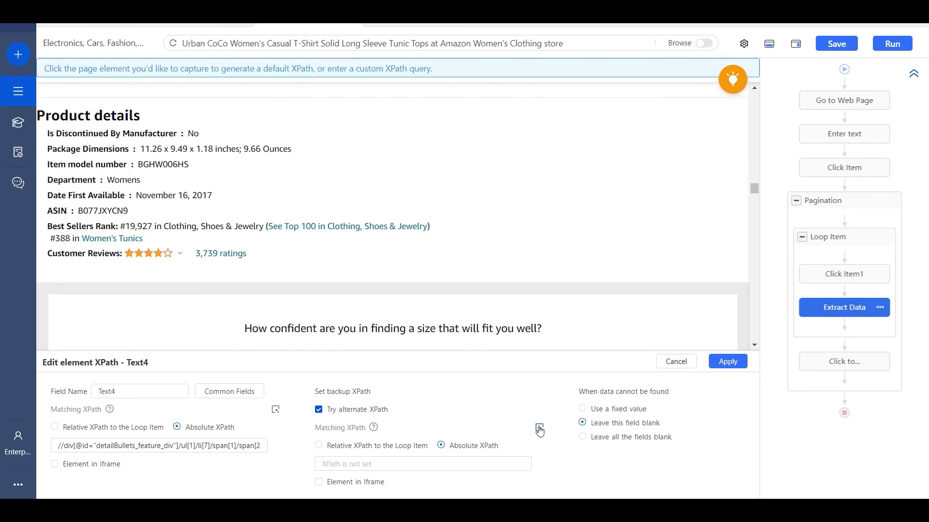
click(121, 209)
click(388, 464)
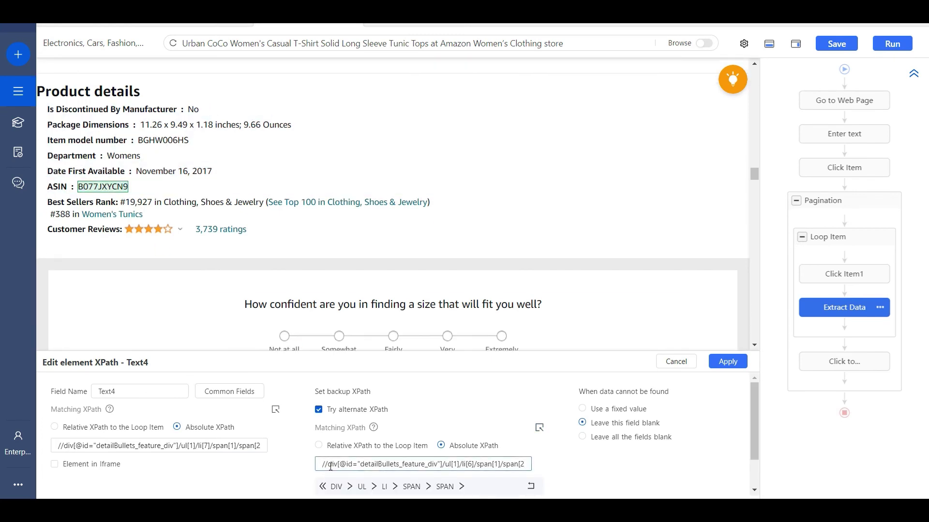
drag(388, 464, 583, 469)
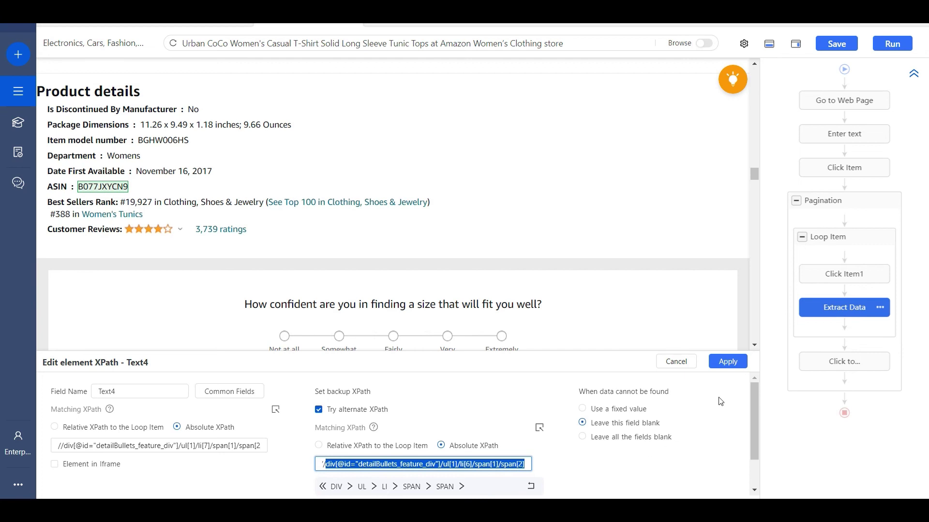
click(728, 370)
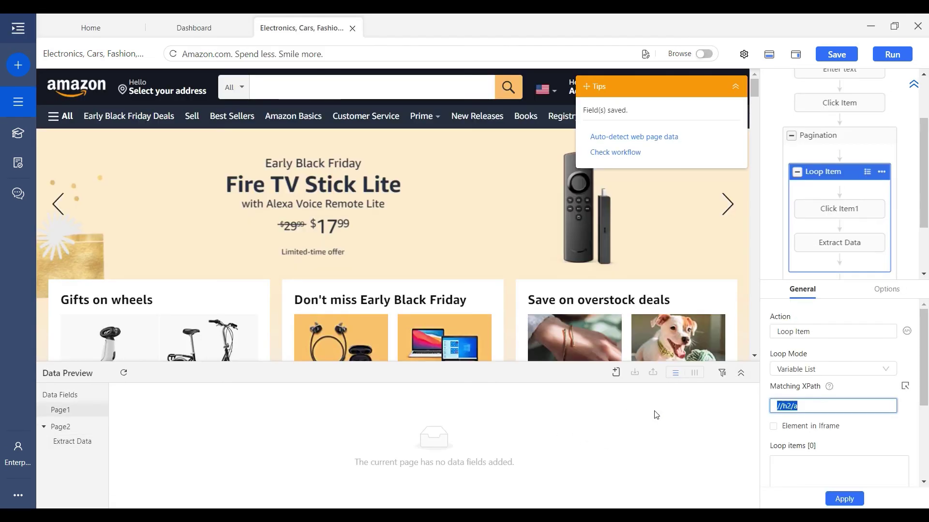
Check the Go to Web Page step's timeout setting
click(810, 415)
scroll(824, 233, up, 2)
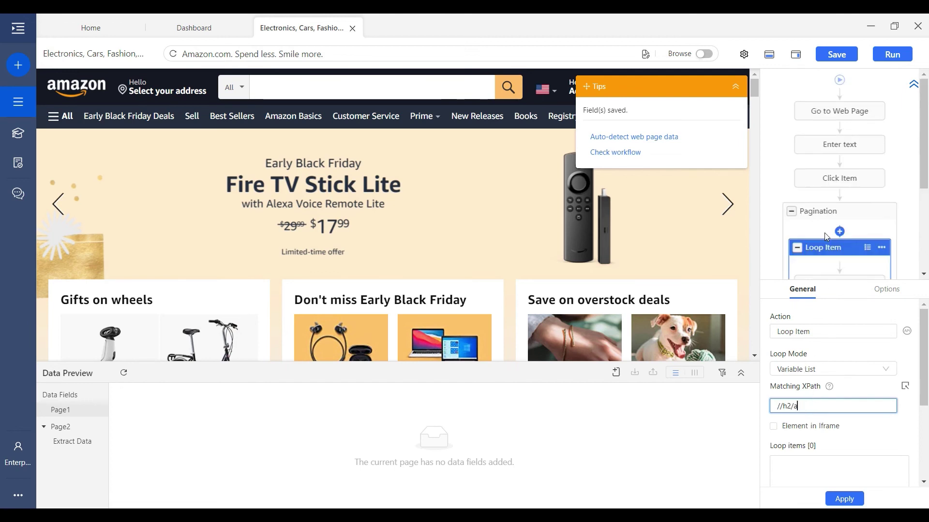
click(711, 415)
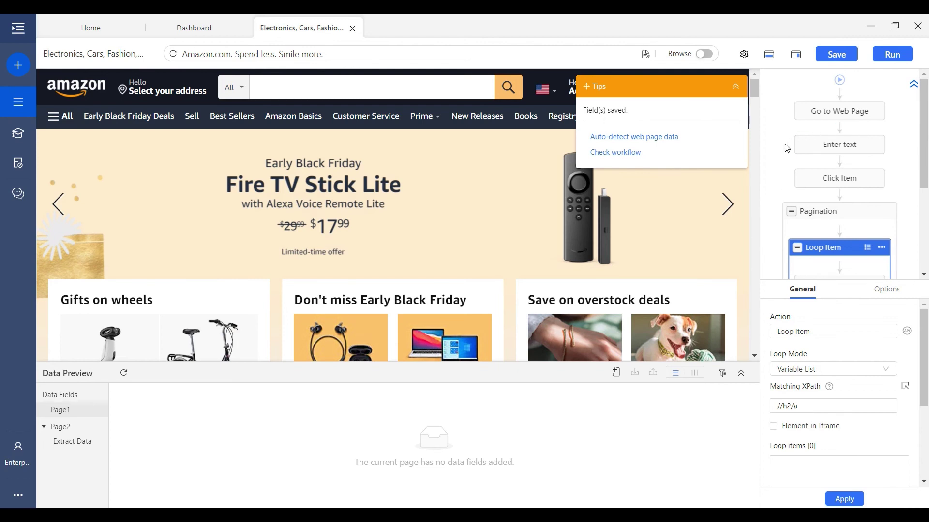
click(821, 114)
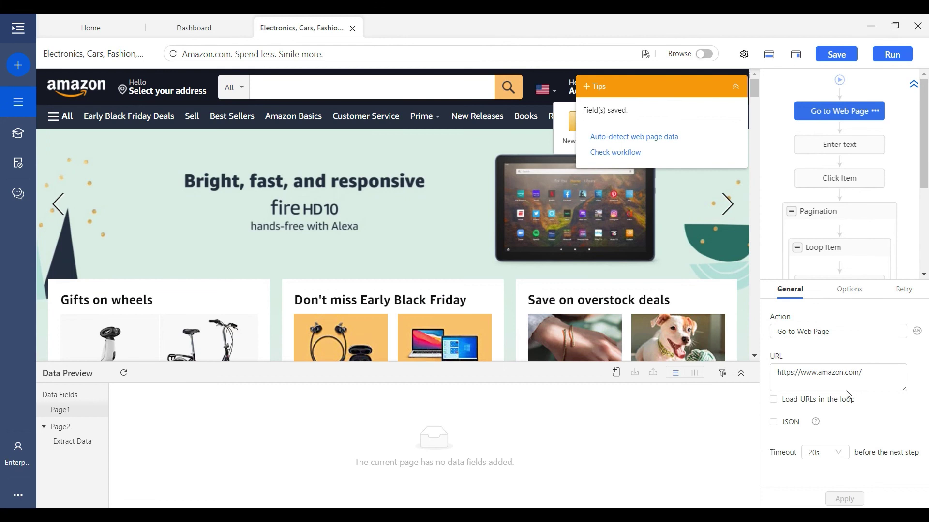
Show the Click to Paginate options, with Load with AJAX on and a 10s timeout
scroll(837, 230, down, 3)
click(830, 221)
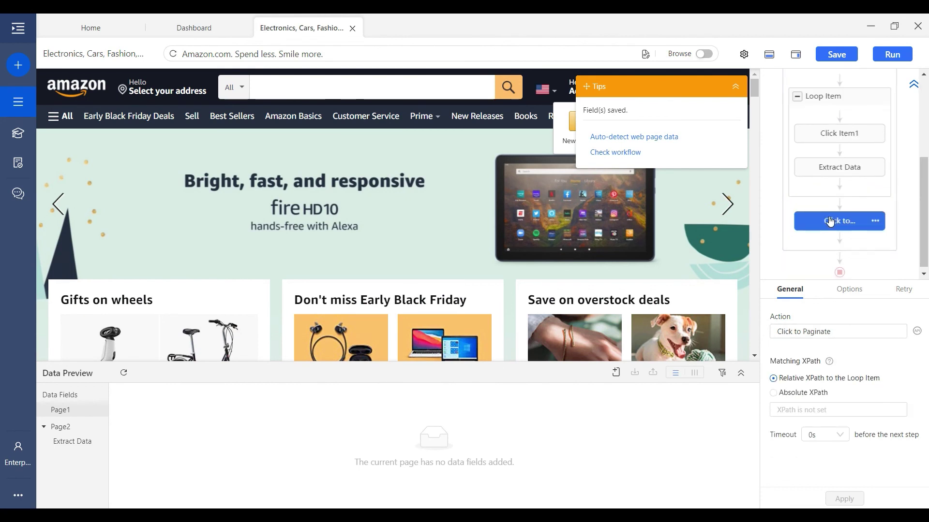
click(848, 292)
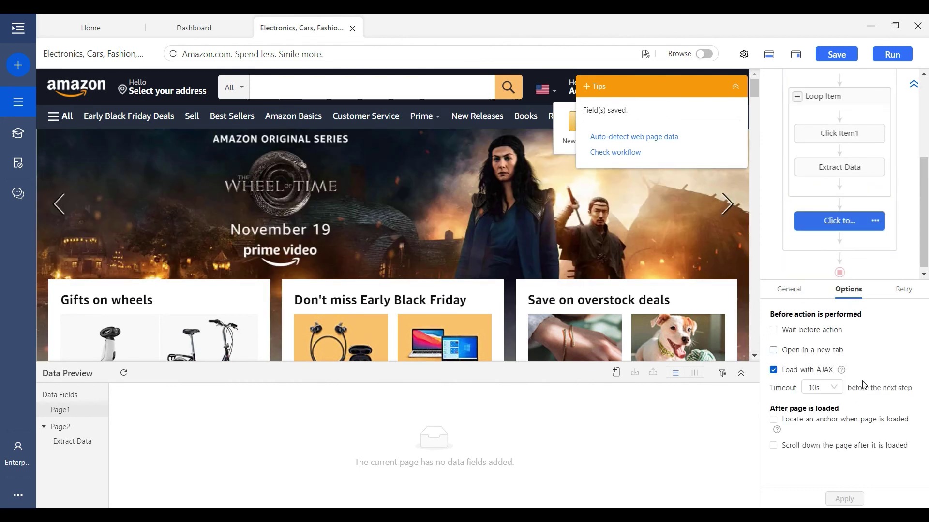
mouse_move(821, 240)
scroll(821, 240, up, 3)
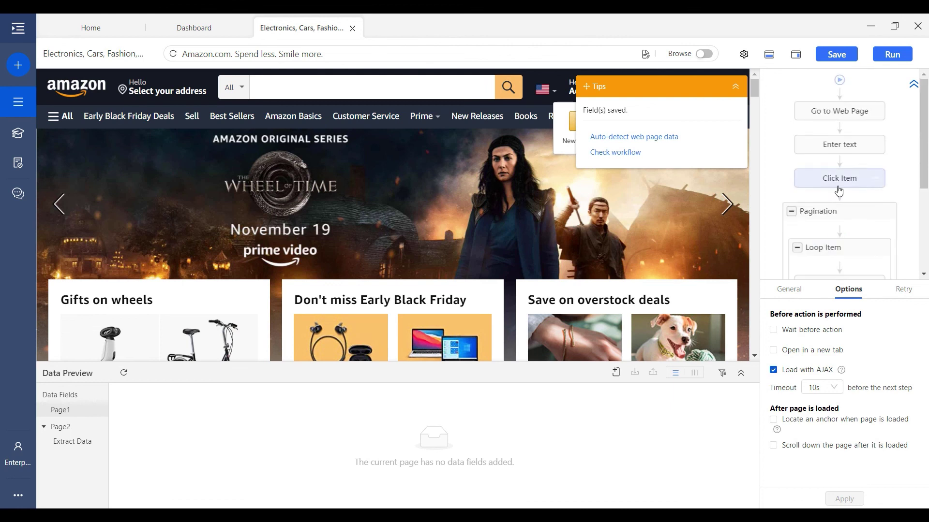
Review the Pagination loop's XPath, then show the Loop Item's Variable List //h2/a settings
click(818, 212)
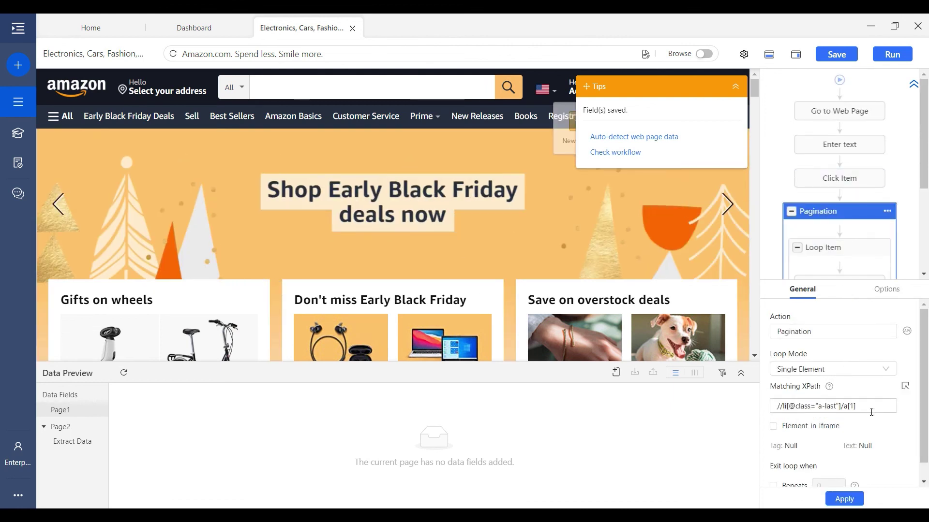
drag(856, 406, 769, 405)
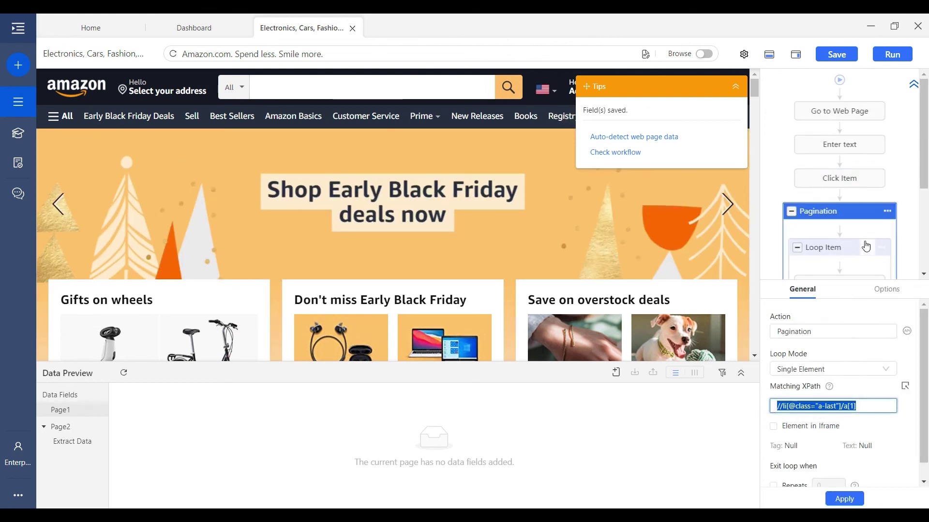
scroll(858, 234, down, 2)
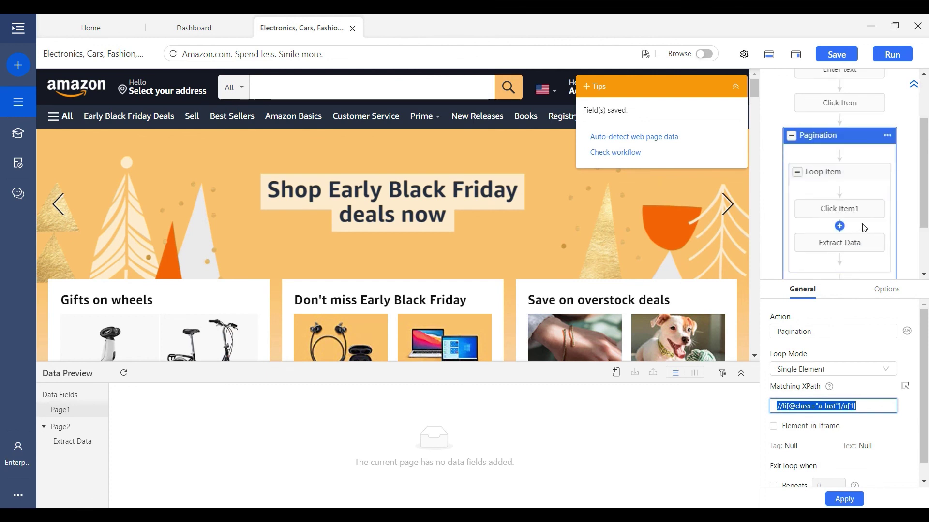
click(822, 172)
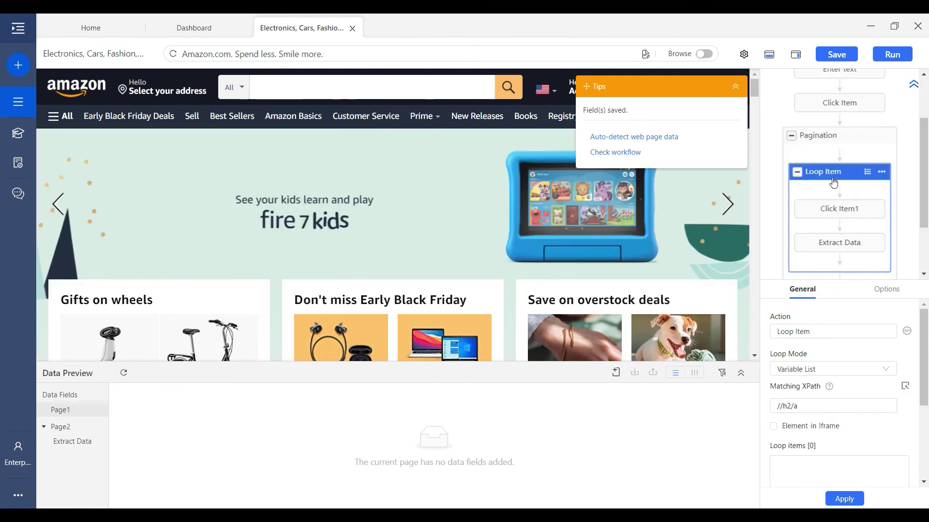